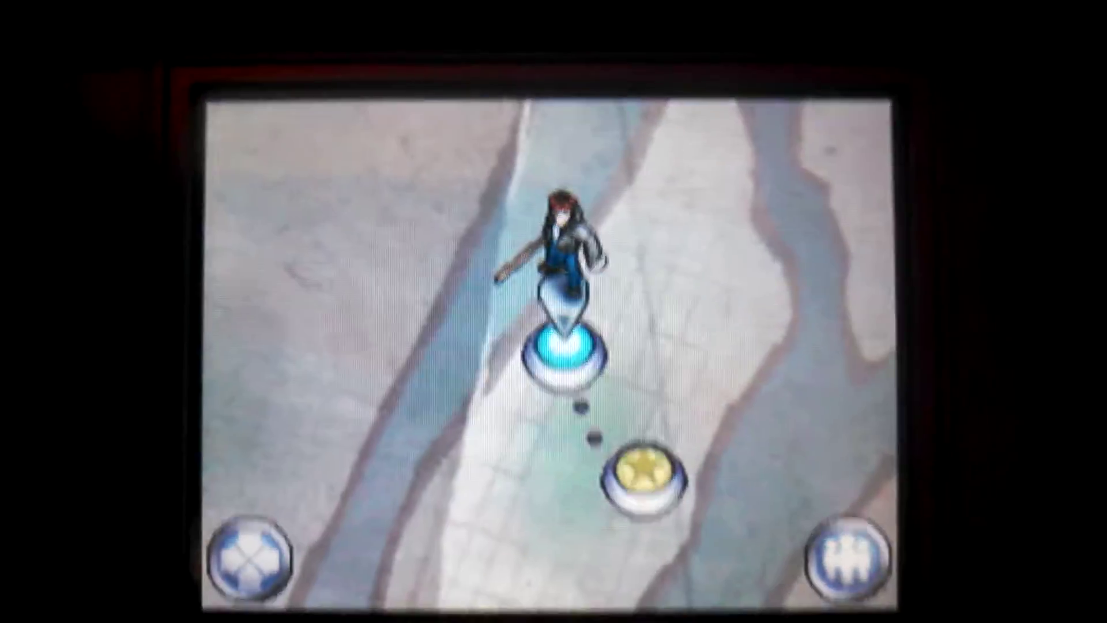
click(622, 438)
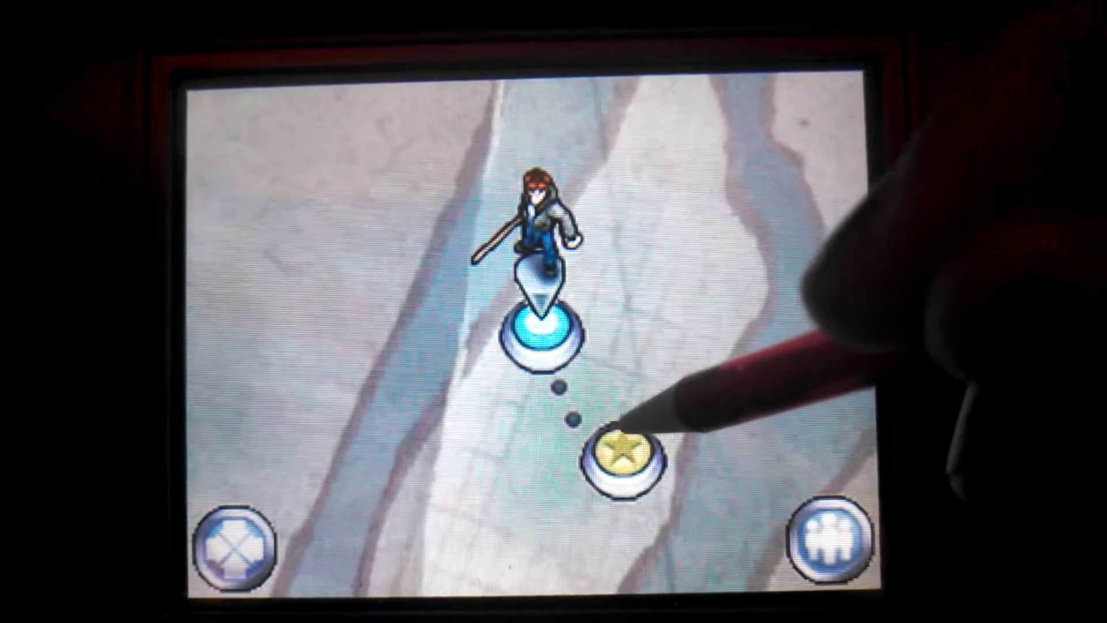